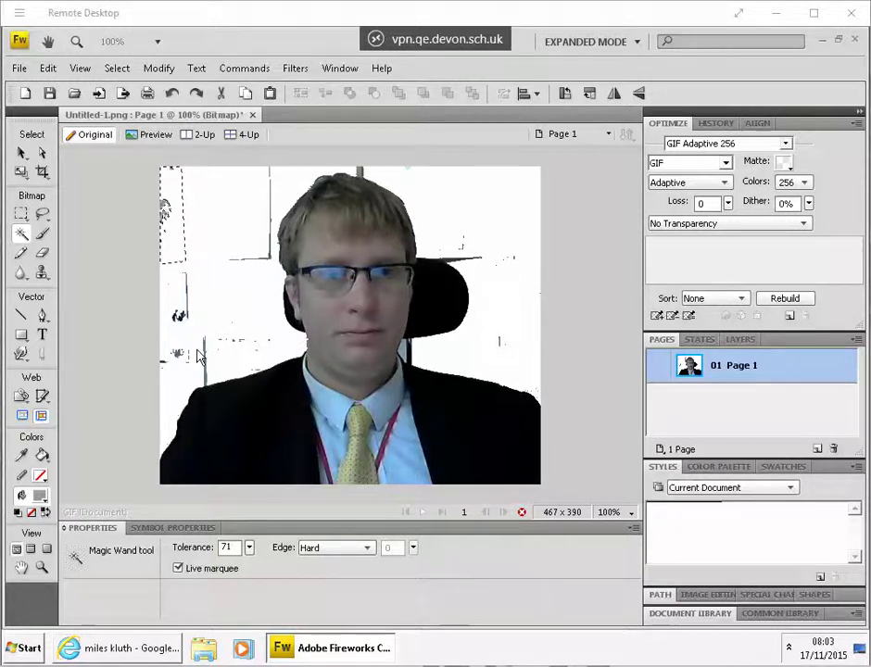
- Switch to the Eraser tool in the Bitmap section of the Tools panel
click(42, 253)
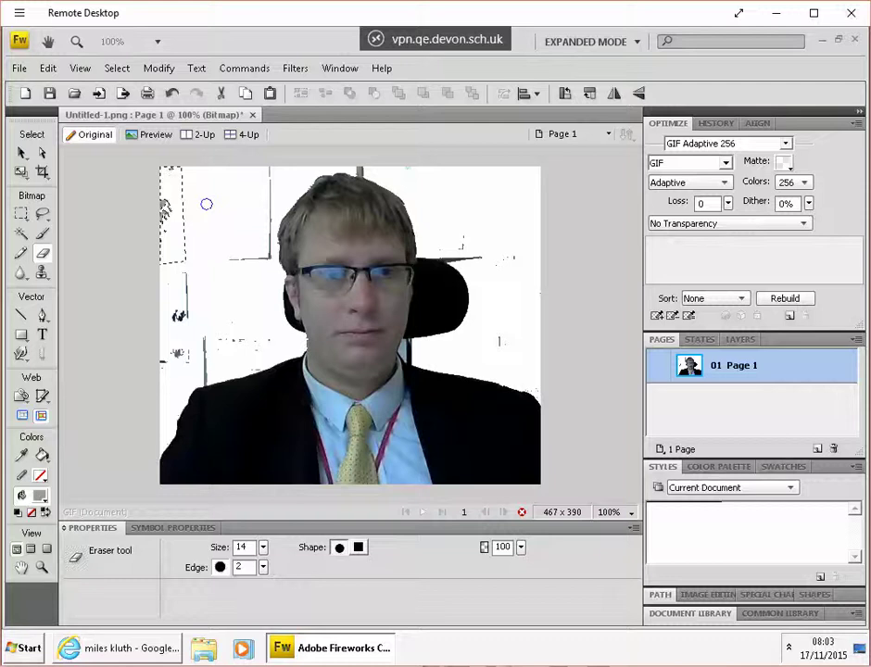
- Clear the marquee selection with Select > Deselect
click(119, 71)
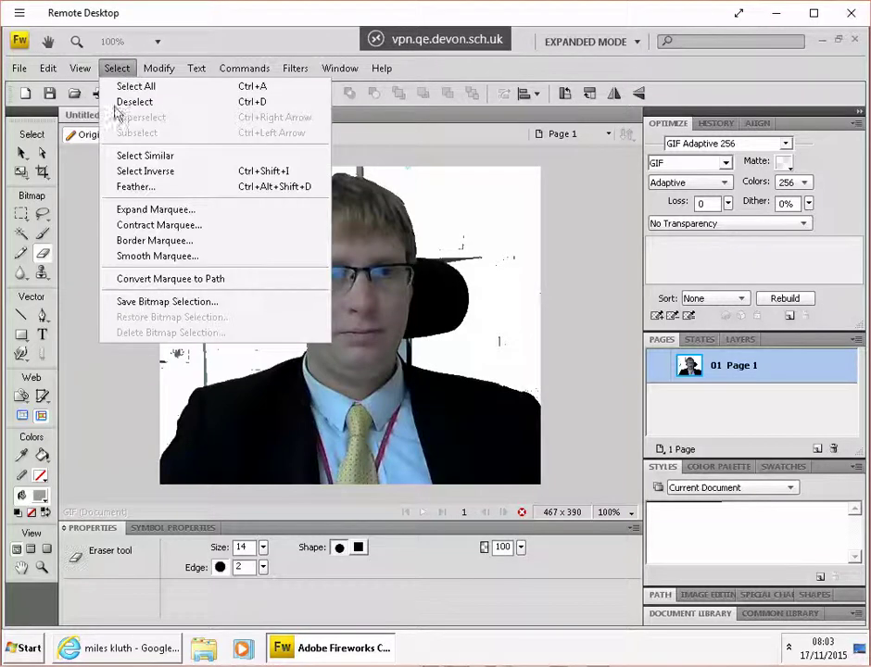
click(122, 102)
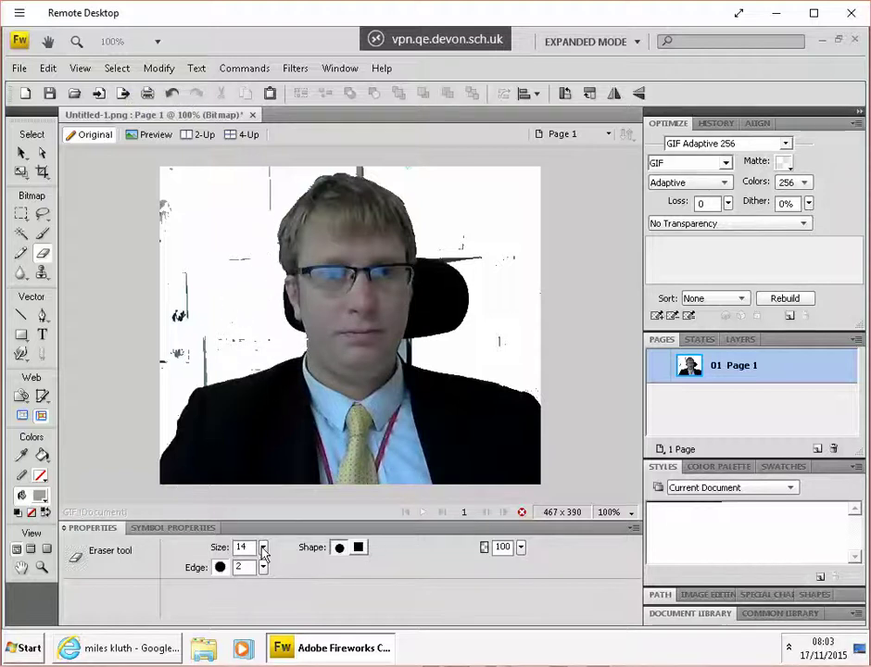
- Set the eraser to size 47 with edge softness 48, then 100, and erase the chair's right edge
mouse_move(264, 554)
mouse_down()
mouse_move(262, 490)
mouse_move(246, 576)
mouse_move(264, 501)
mouse_move(262, 529)
mouse_up()
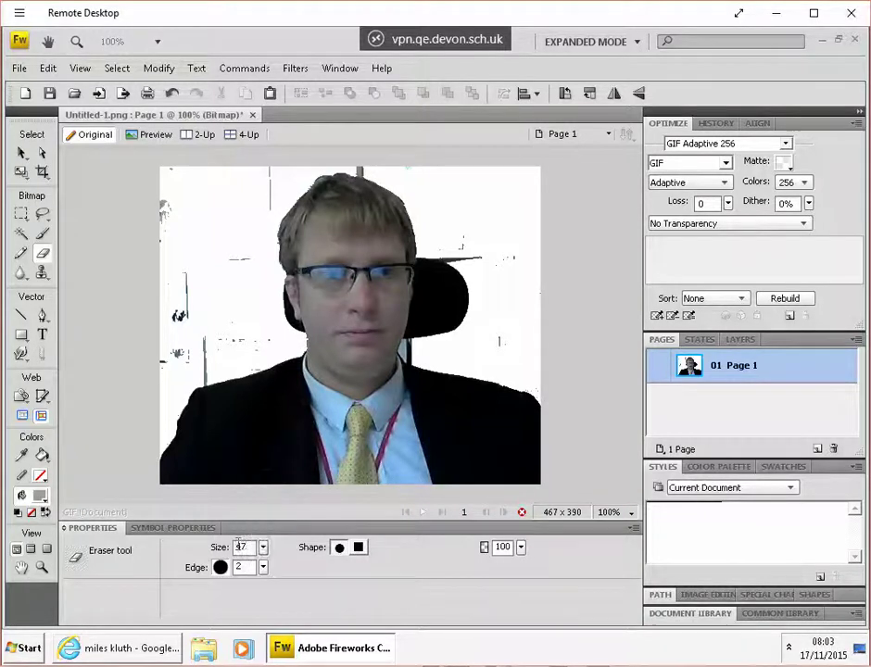
click(265, 568)
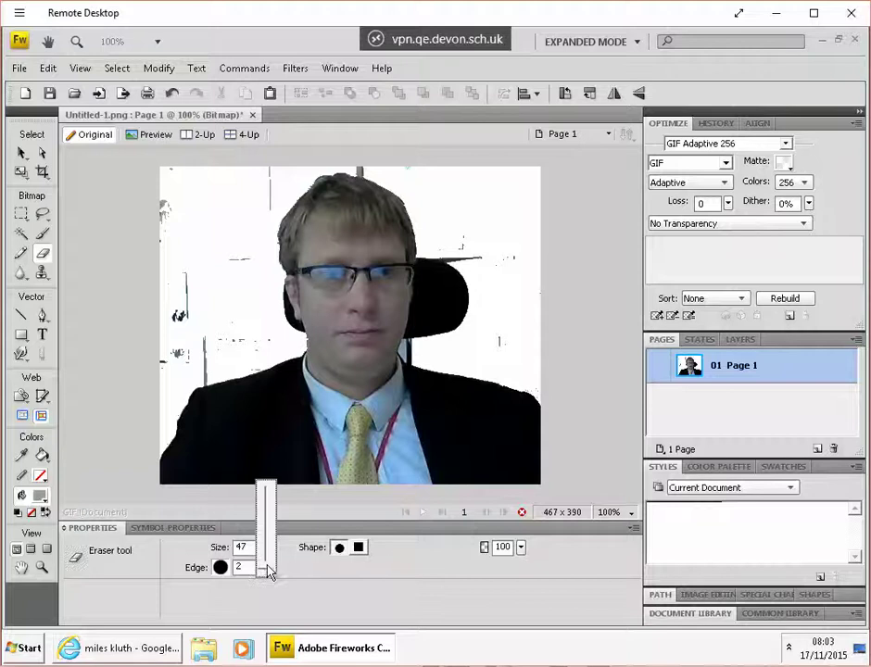
drag(267, 573, 266, 535)
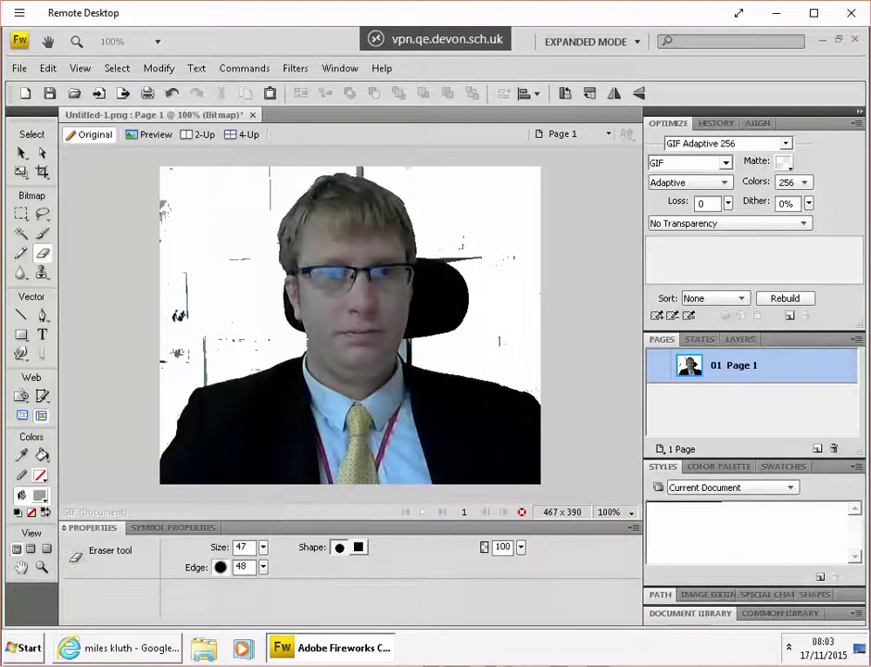
drag(449, 305, 478, 306)
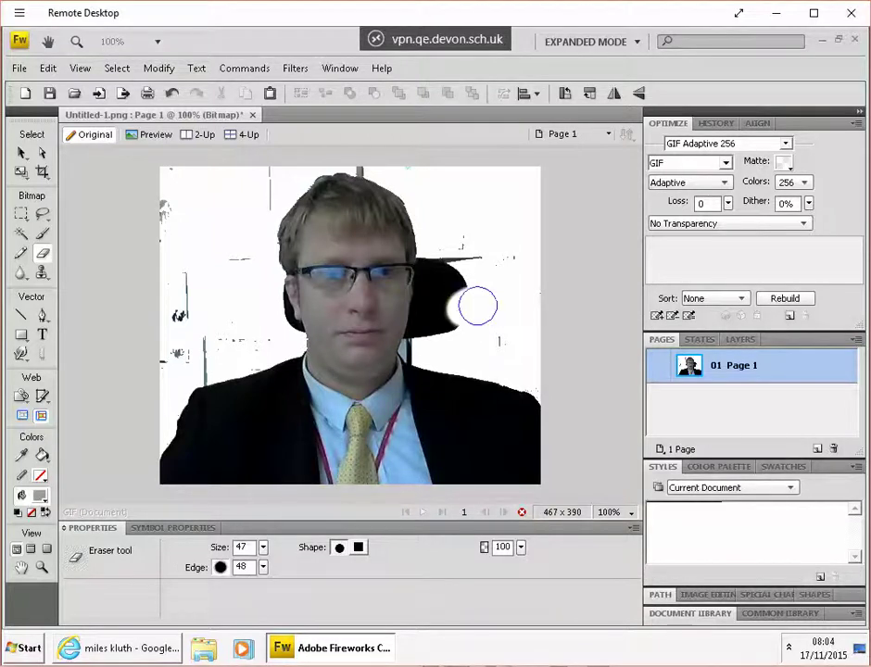
drag(264, 568, 274, 510)
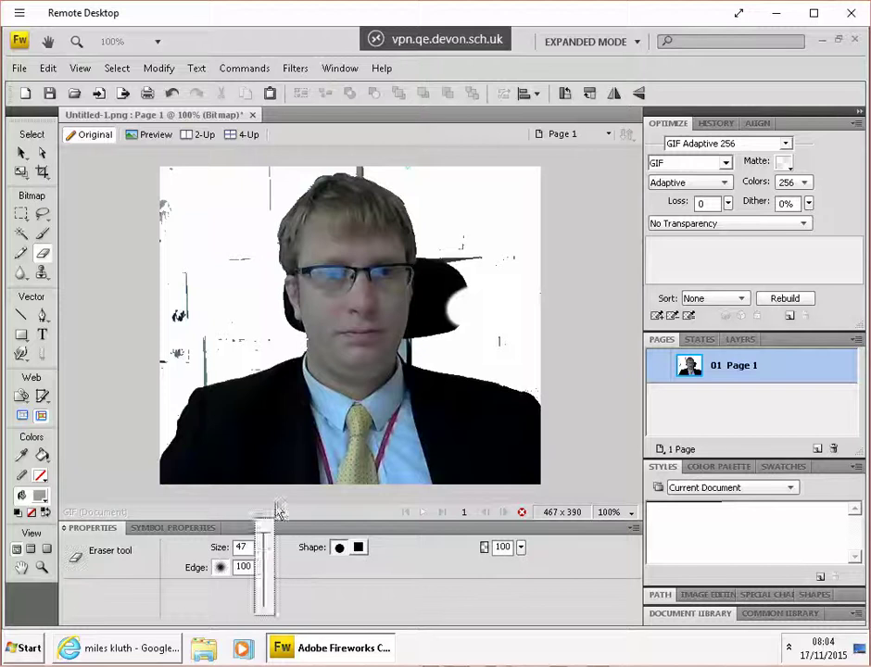
mouse_move(476, 320)
mouse_down()
mouse_move(459, 317)
mouse_move(478, 305)
mouse_move(479, 290)
mouse_up()
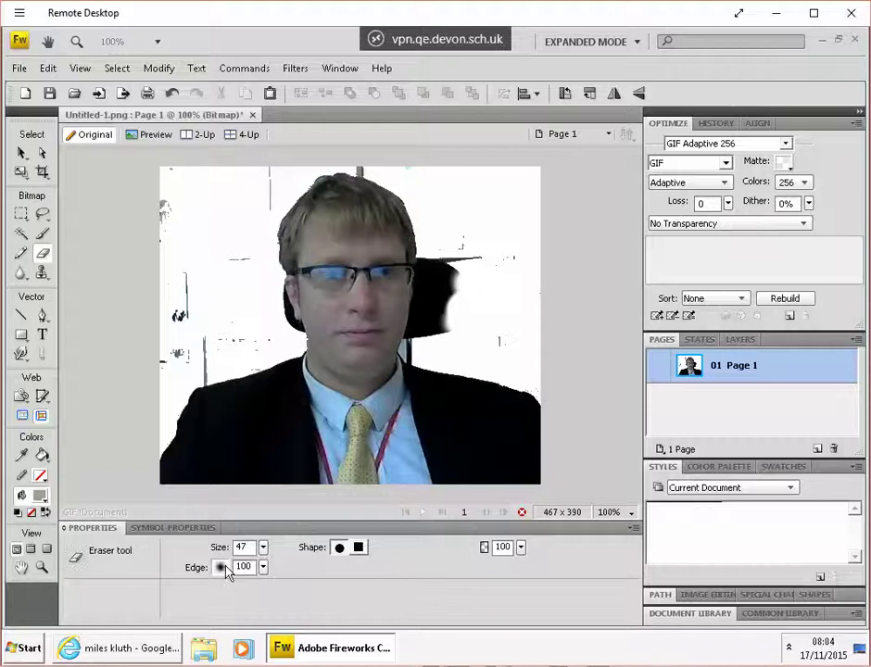
- Trim the chair straighter with a square, Edge 0 eraser, then shrink it to size 10
click(358, 548)
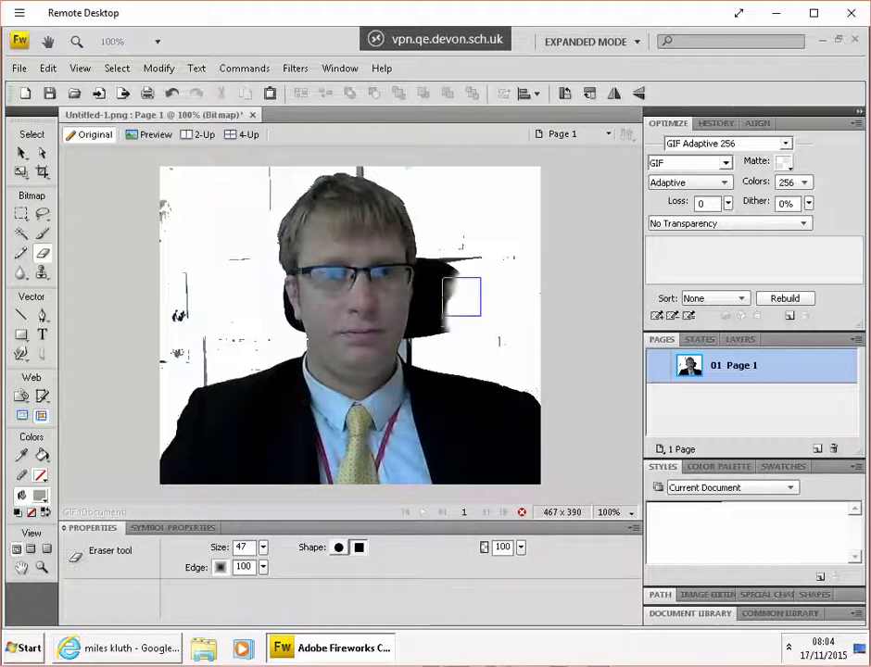
drag(459, 298, 459, 317)
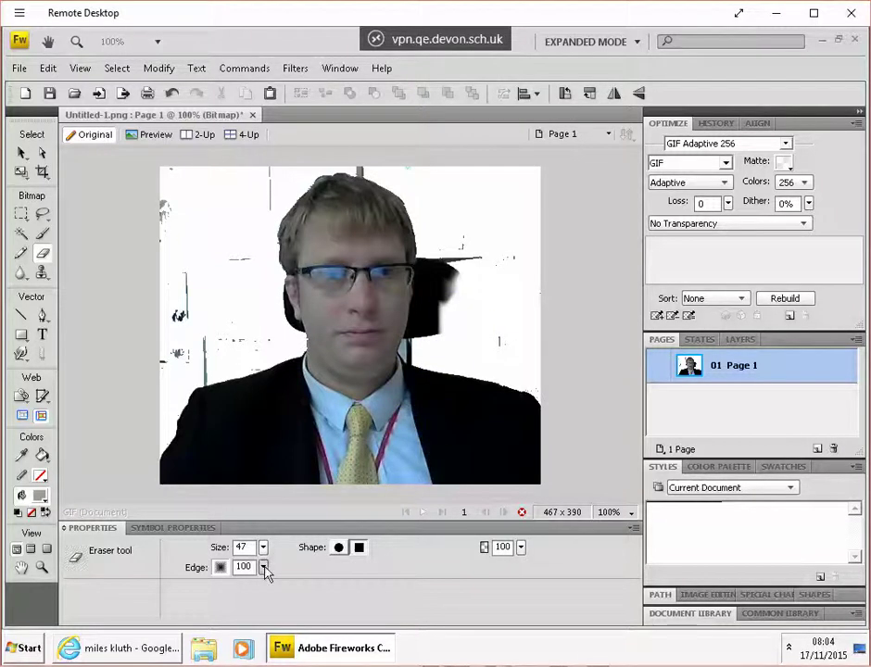
drag(265, 573, 261, 632)
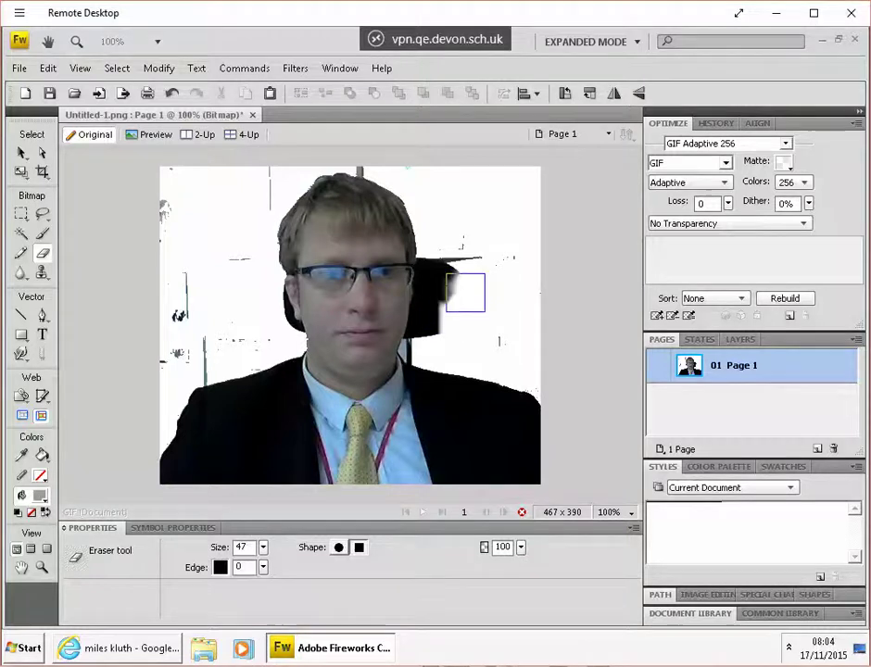
click(459, 291)
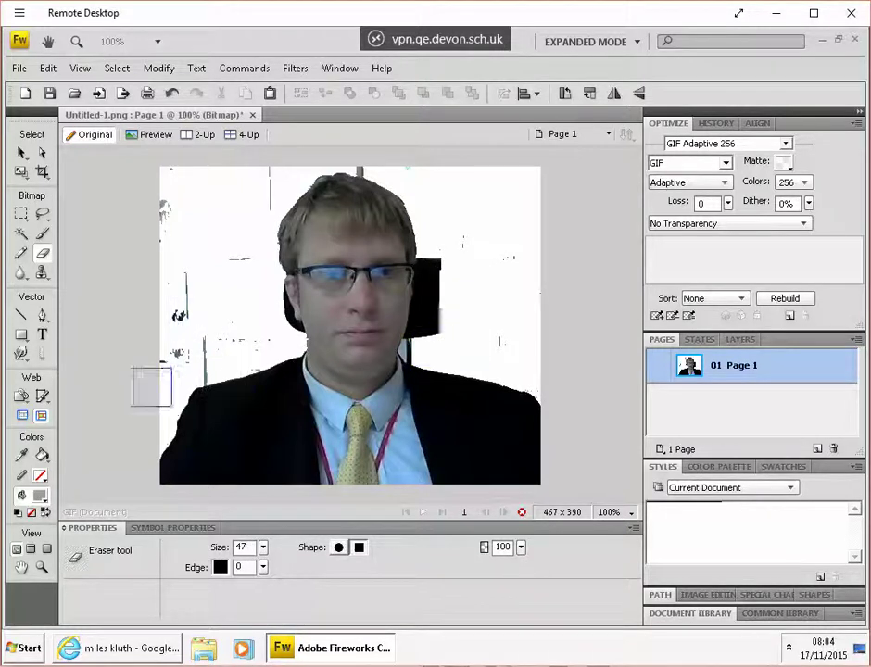
mouse_move(263, 553)
mouse_down()
mouse_move(261, 580)
mouse_move(271, 569)
mouse_up()
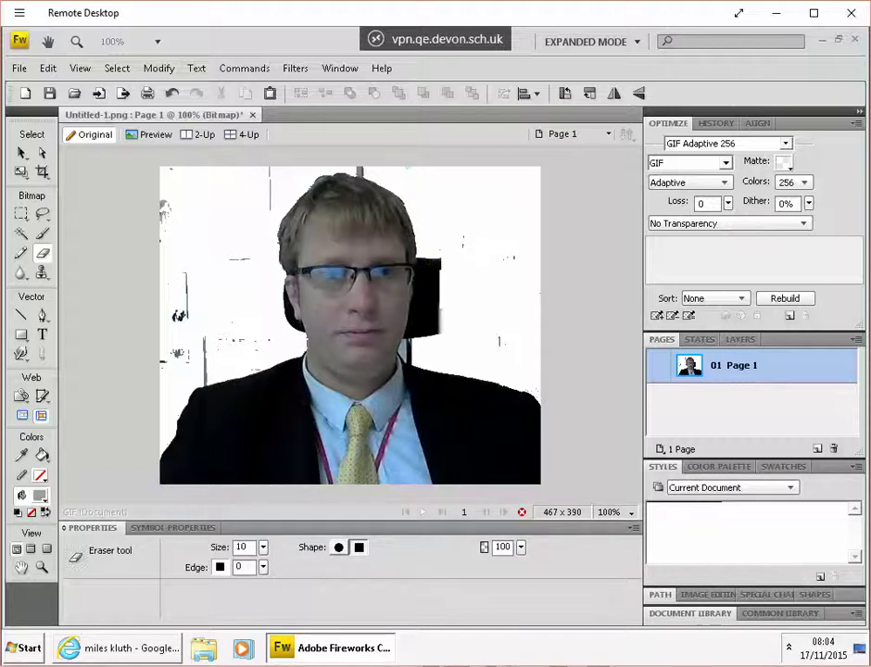
- Make the eraser round again and zoom in on the face
click(340, 546)
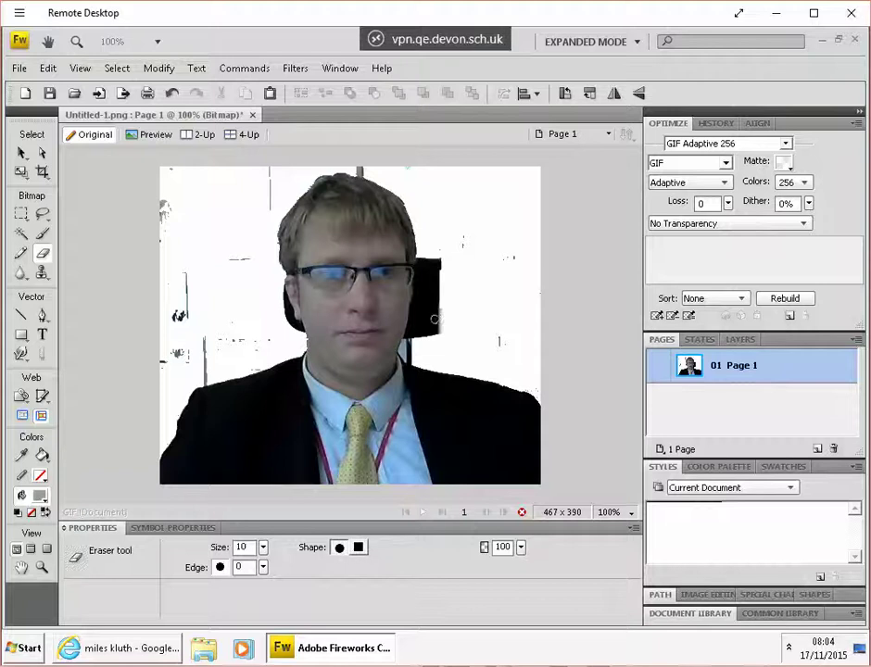
key(v)
key(ctrl+equal)
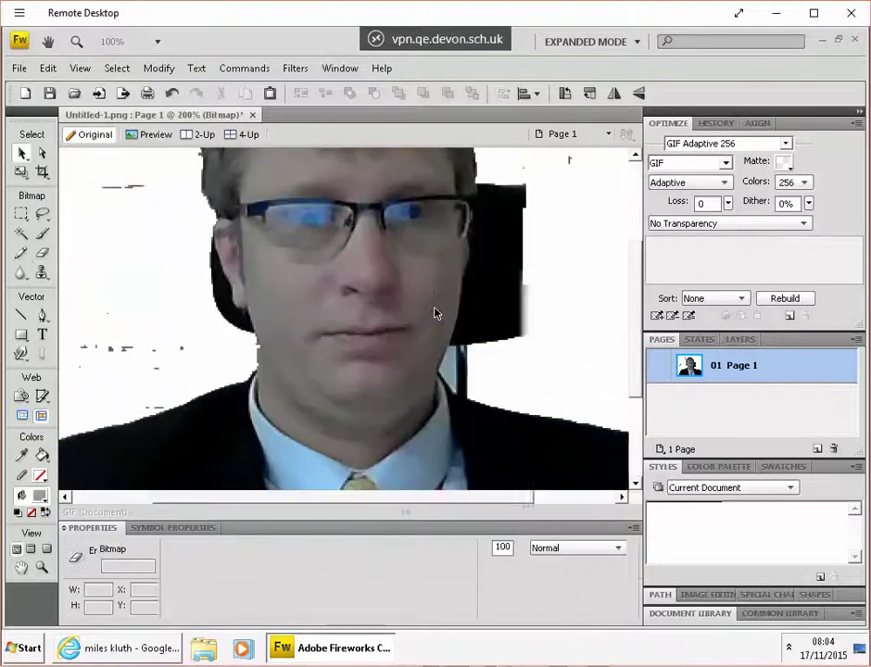
key(ctrl+equal)
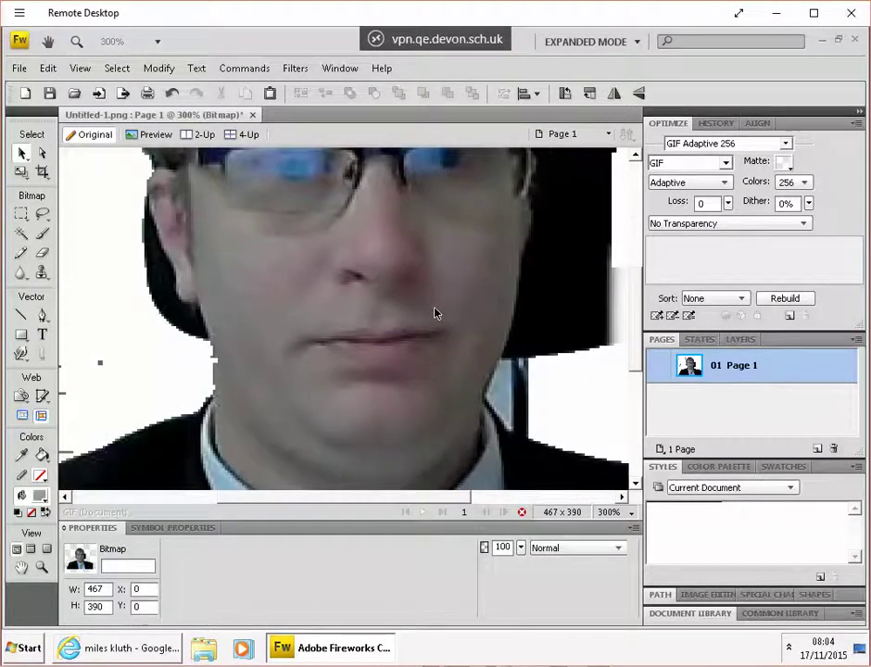
key(e)
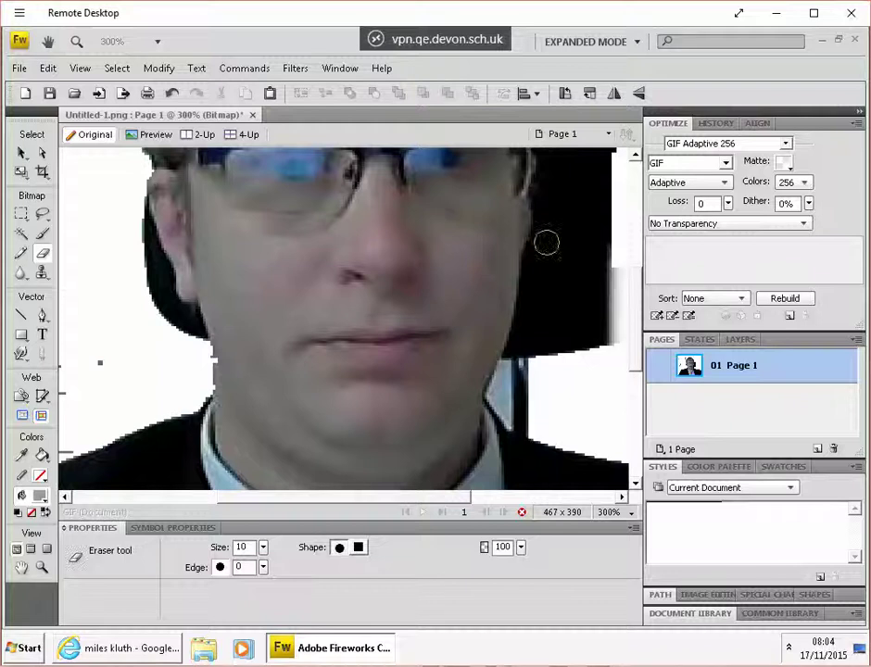
- Zoom to 400% on the face's right edge and erase between the face and the black background
scroll(573, 237, up, 2)
scroll(574, 237, down, 3)
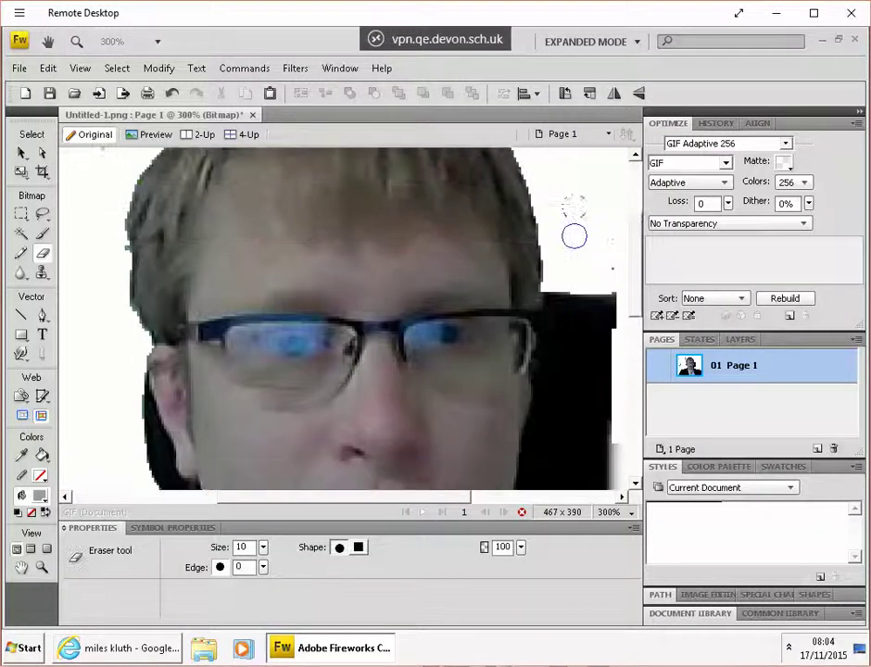
key(v)
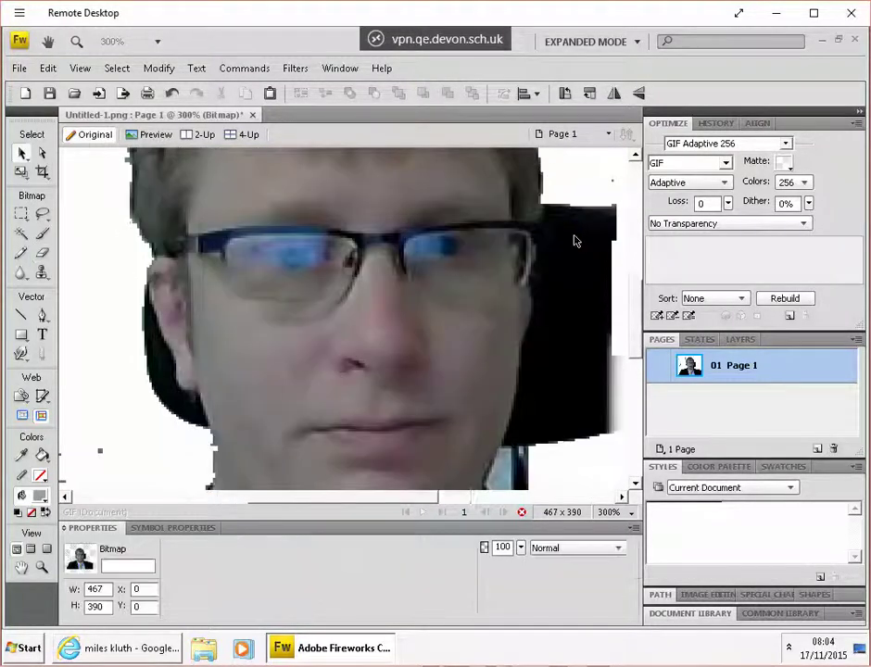
key(ctrl+equal)
key(e)
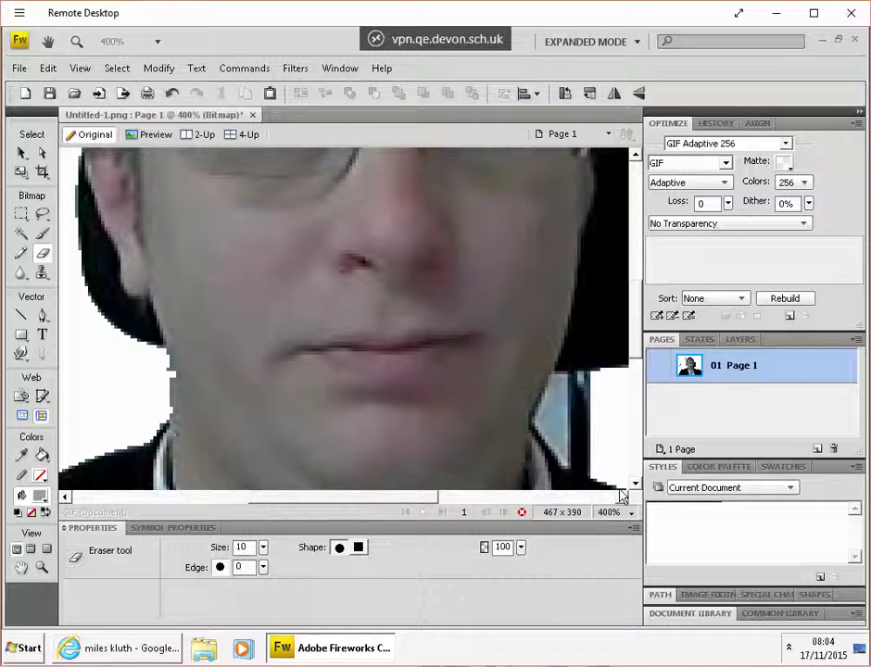
scroll(622, 501, right, 5)
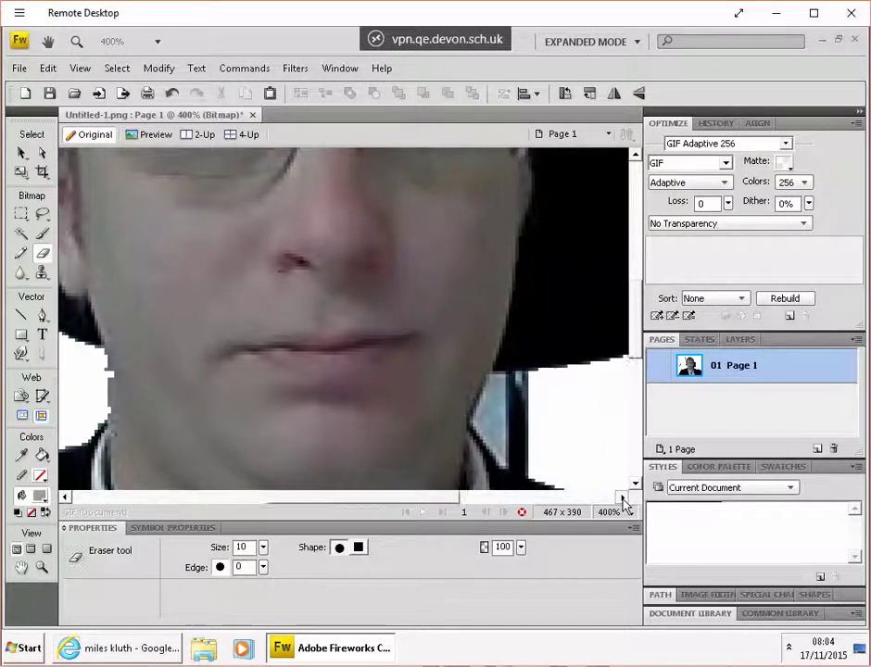
scroll(623, 502, right, 2)
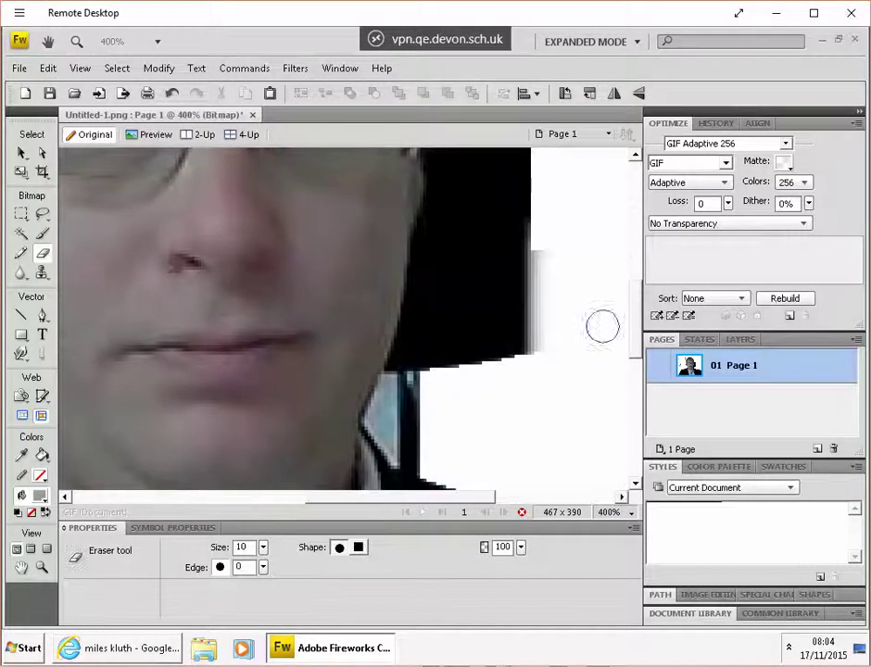
scroll(638, 296, up, 6)
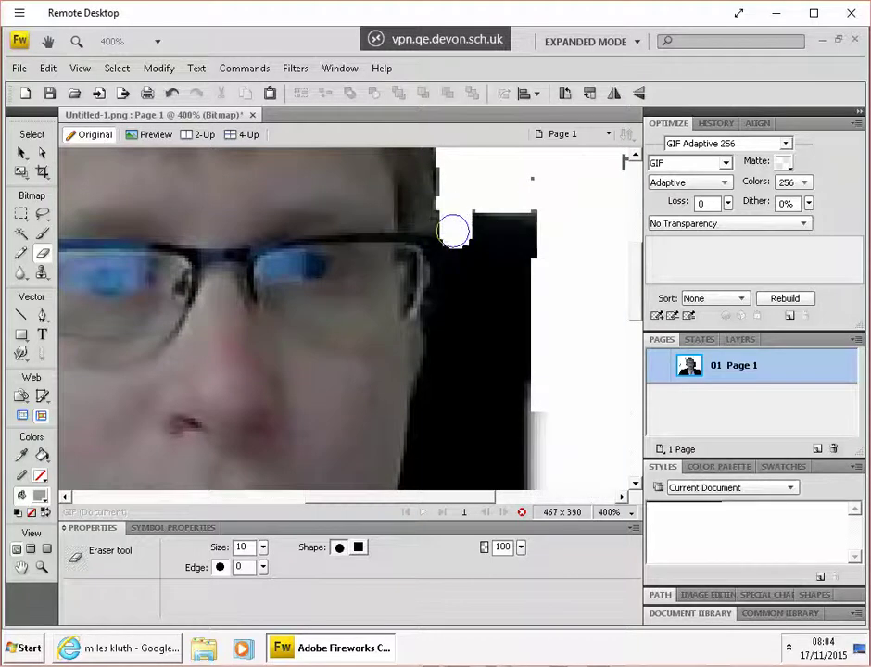
mouse_move(453, 231)
mouse_down()
mouse_move(467, 260)
mouse_move(462, 268)
mouse_move(456, 247)
mouse_move(461, 264)
mouse_move(448, 296)
mouse_move(458, 331)
mouse_move(447, 308)
mouse_move(442, 374)
mouse_move(413, 473)
mouse_move(195, 355)
mouse_up()
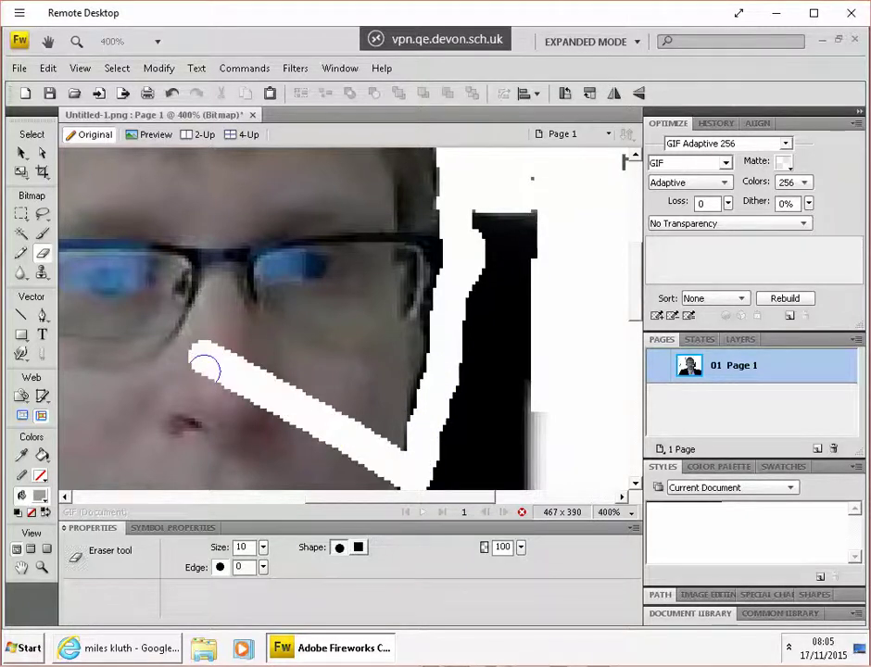
- Undo the last eraser stroke and re-erase a white channel along the face's right edge
click(47, 68)
click(61, 88)
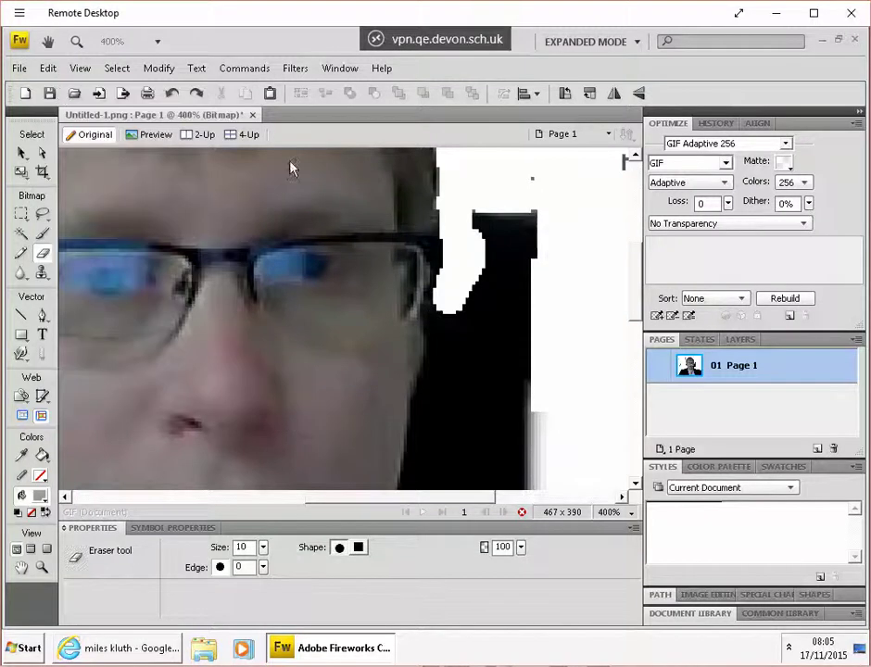
mouse_move(443, 296)
mouse_down()
mouse_move(438, 365)
mouse_move(428, 318)
mouse_up()
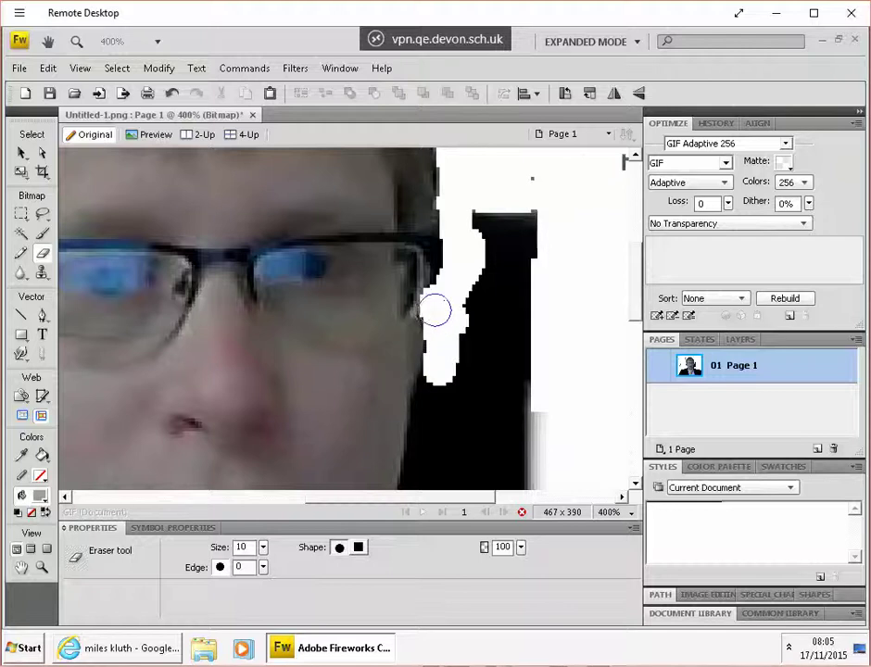
mouse_move(438, 349)
mouse_down()
mouse_move(435, 305)
mouse_move(456, 245)
mouse_up()
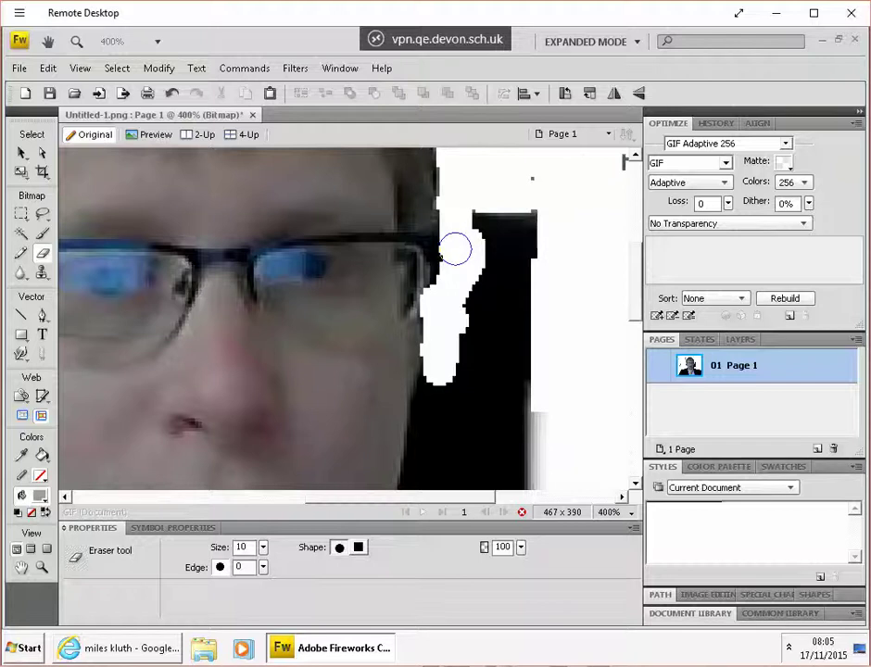
drag(455, 248, 410, 491)
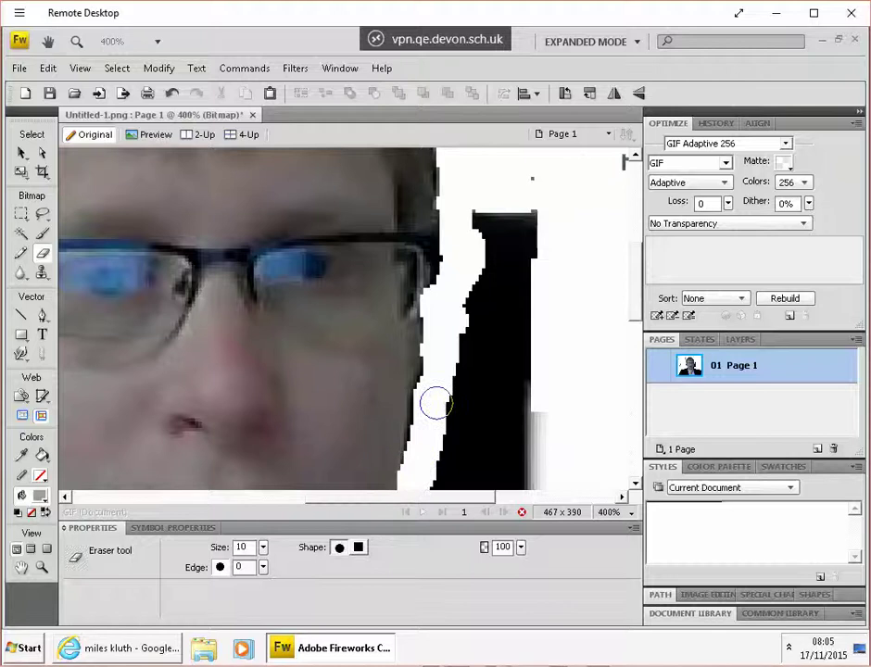
mouse_move(436, 404)
mouse_down()
mouse_move(423, 403)
mouse_move(416, 462)
mouse_move(299, 377)
mouse_up()
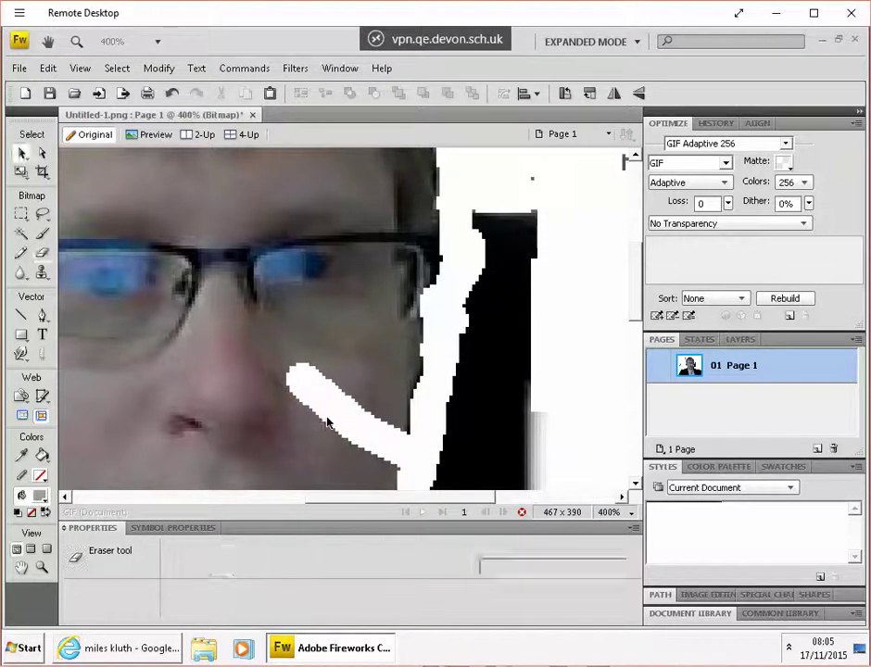
- Undo the stray diagonal stroke across the cheek and widen the white strip at the jacket edge
key(ctrl+z)
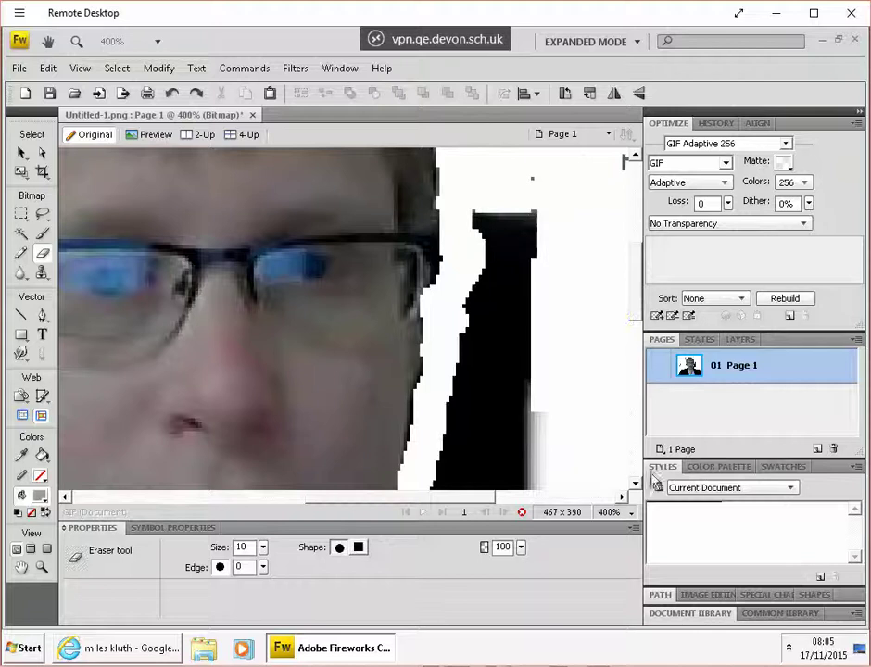
drag(636, 483, 636, 483)
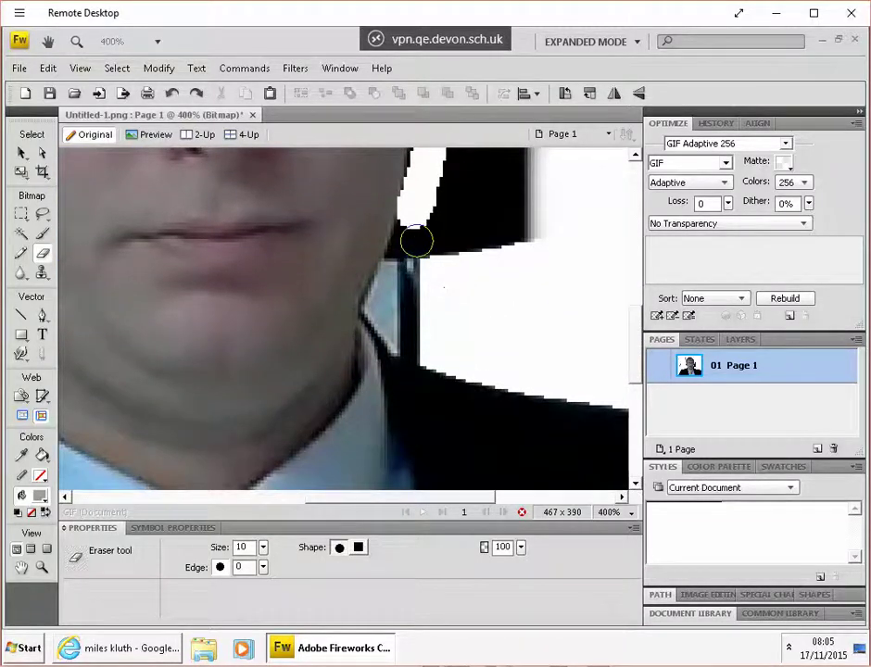
mouse_move(406, 228)
mouse_down()
mouse_move(412, 238)
mouse_move(377, 306)
mouse_move(391, 312)
mouse_move(401, 339)
mouse_move(432, 356)
mouse_move(381, 318)
mouse_up()
- Scroll to the top and erase the grey post above the hair
scroll(399, 312, up, 10)
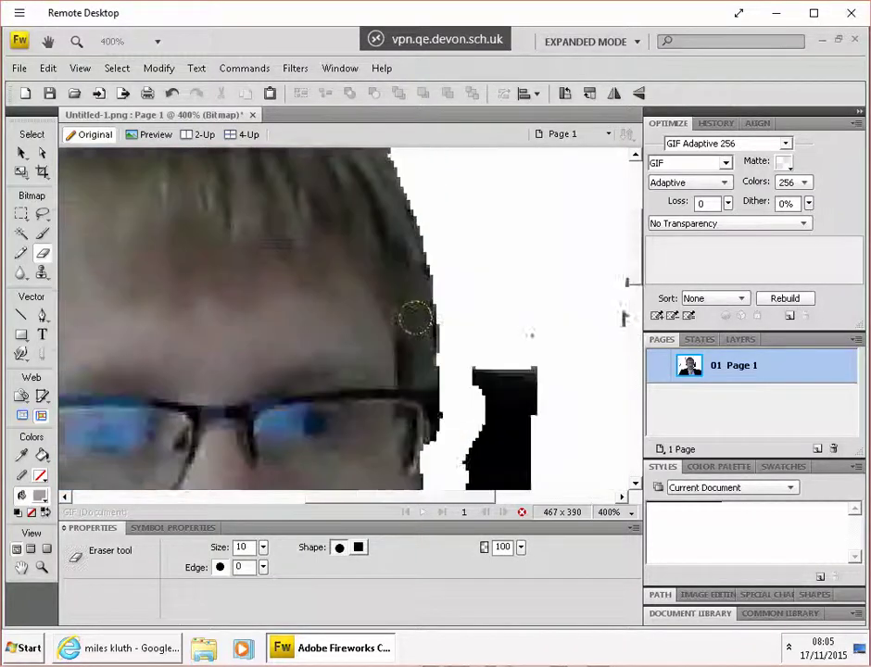
scroll(415, 318, up, 5)
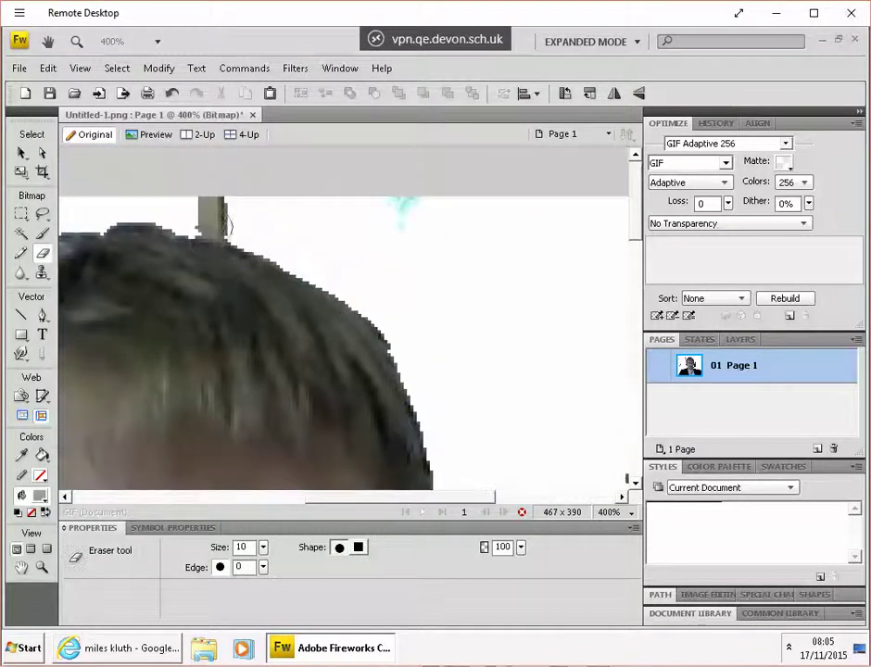
mouse_move(186, 218)
mouse_down()
mouse_move(215, 234)
mouse_move(274, 246)
mouse_move(204, 201)
mouse_up()
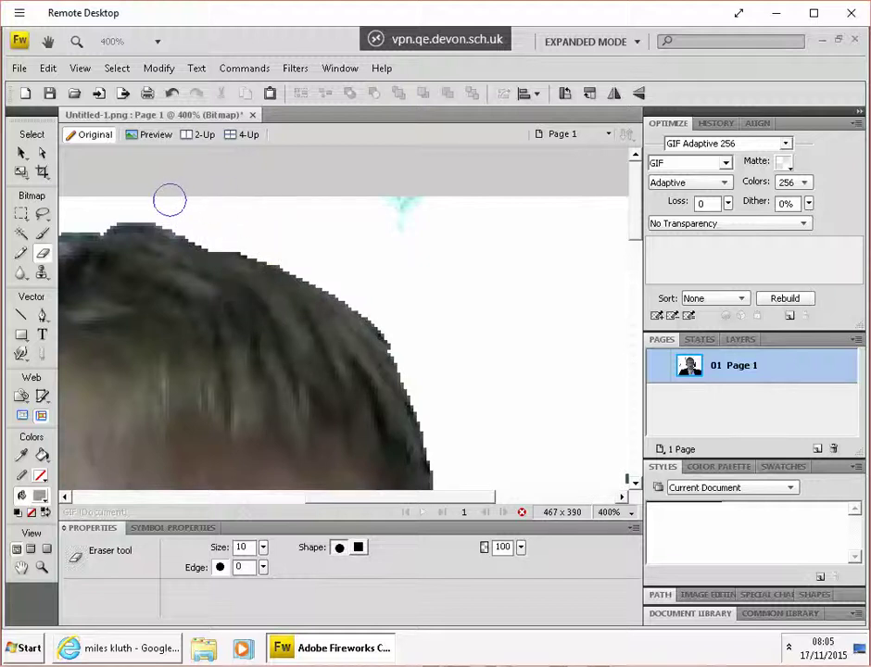
- Check the whole face, then return to 400% and erase the dark patch beside the left cheek
key(v)
key(ctrl+minus)
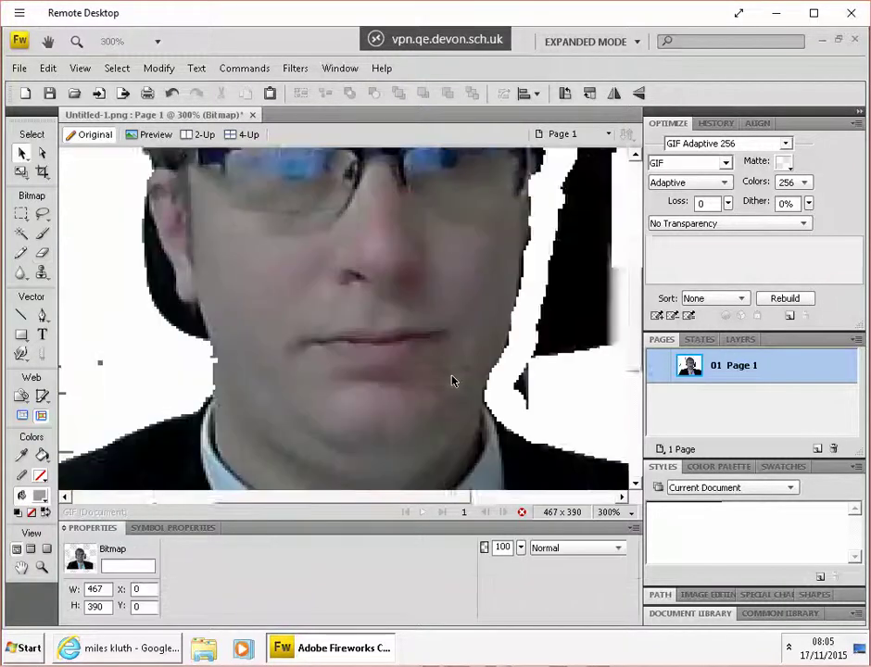
key(ctrl+minus)
key(e)
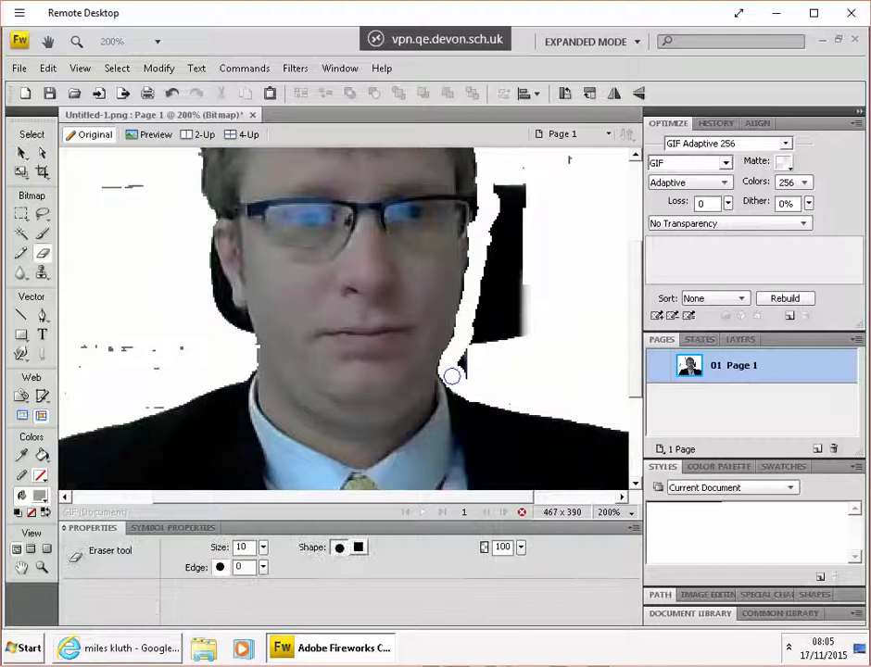
key(v)
key(ctrl+equal)
key(ctrl+equal)
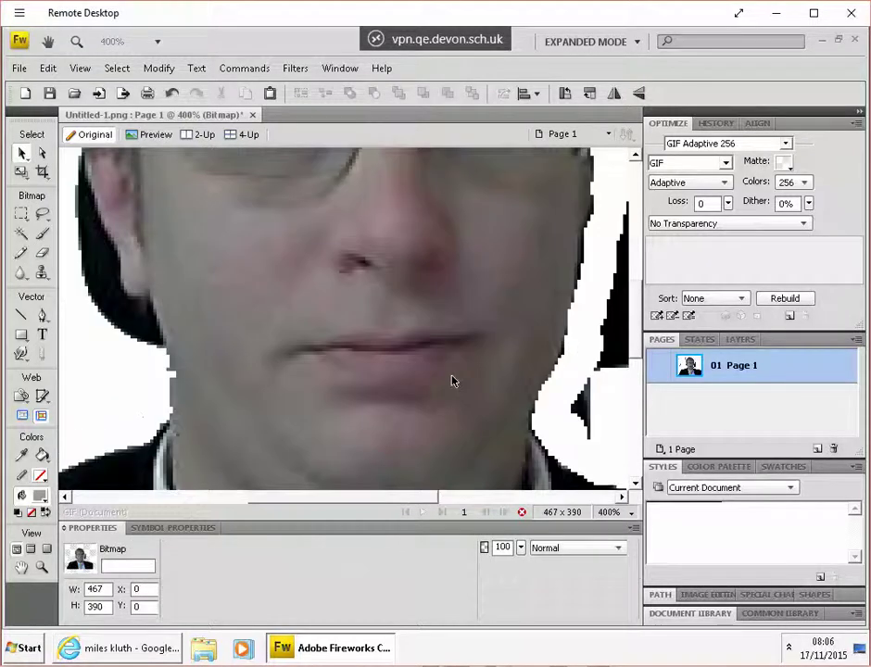
key(e)
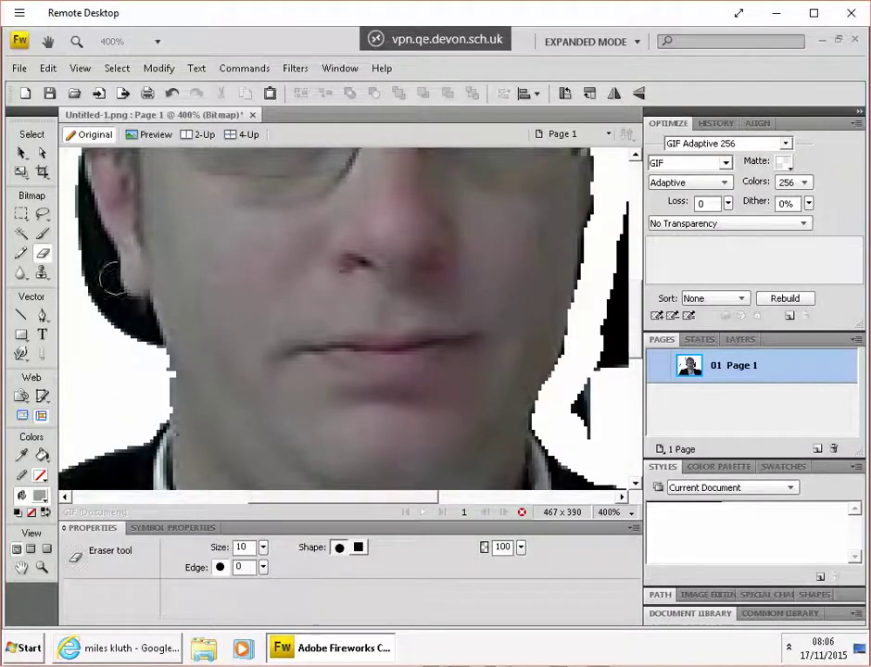
mouse_move(95, 247)
mouse_down()
mouse_move(102, 293)
mouse_move(142, 318)
mouse_move(151, 344)
mouse_move(125, 331)
mouse_up()
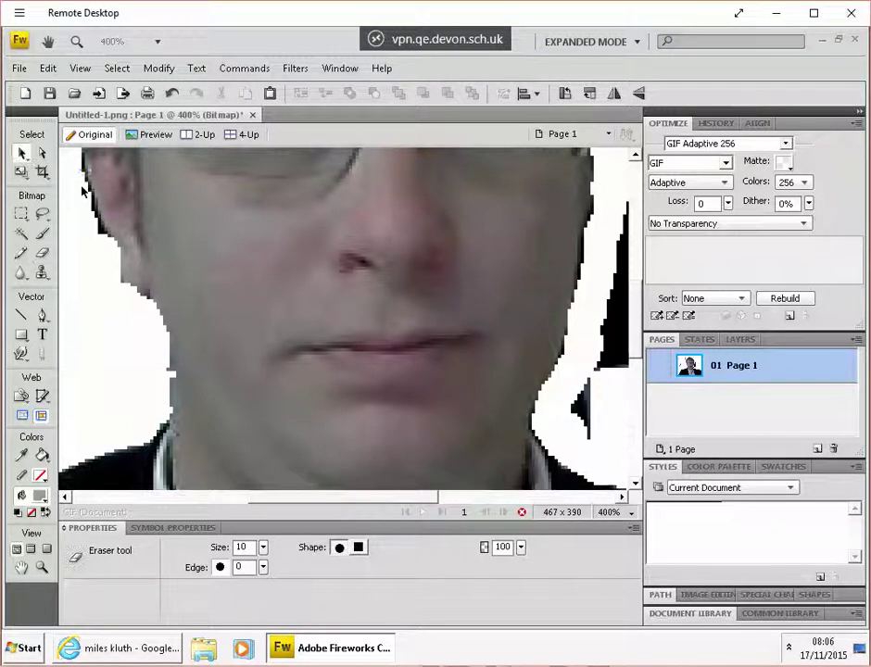
- Zoom back out to show the whole photo at 100%
key(v)
key(ctrl+minus)
key(ctrl+minus)
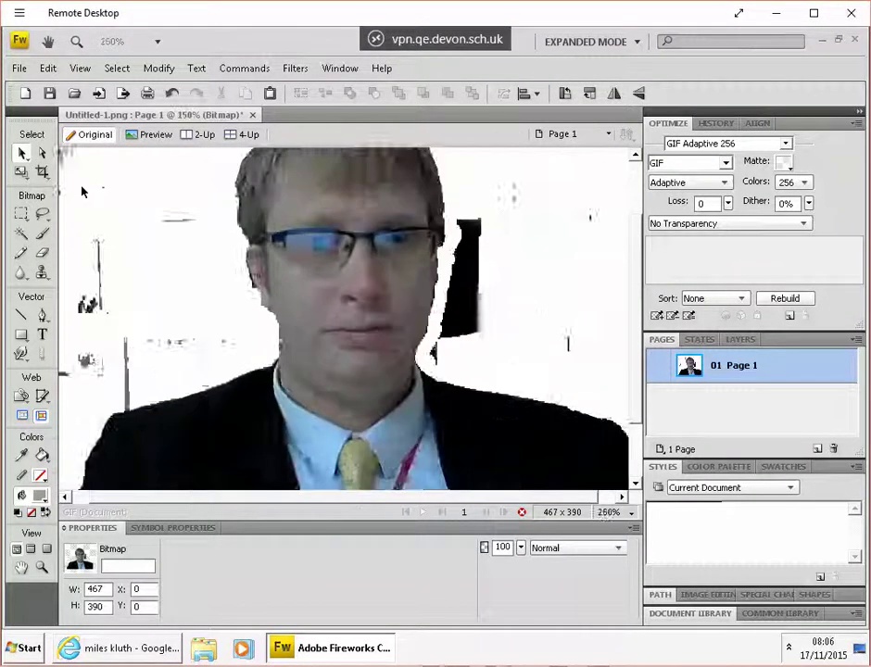
key(ctrl+minus)
key(e)
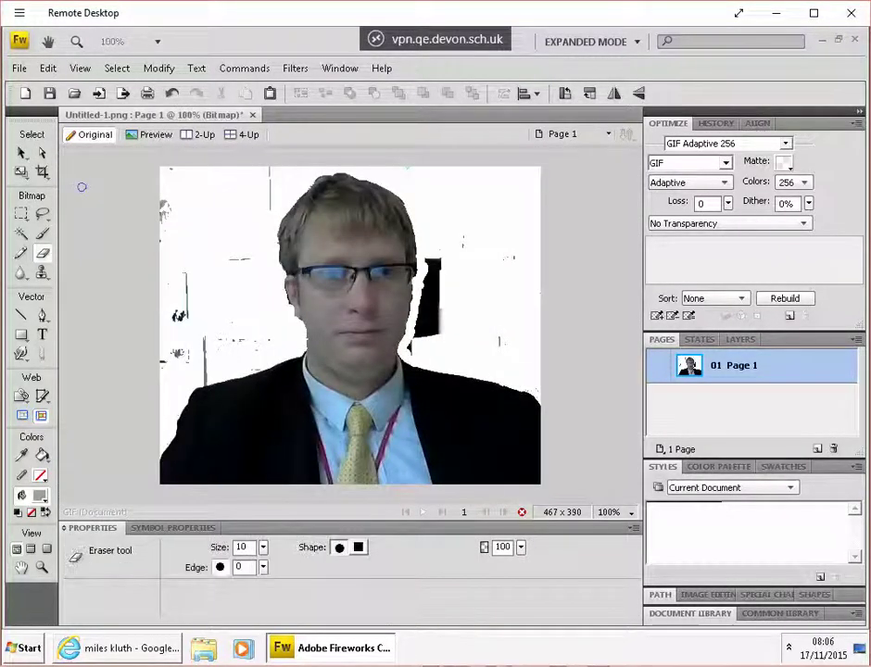